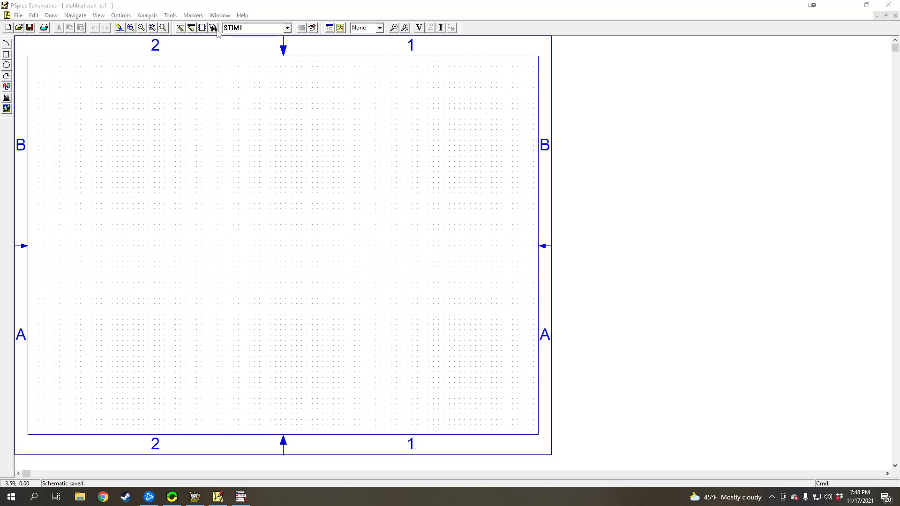
# - Place a DigClock digital clock stimulus at mid-height in the left part of the sheet
pyautogui.click(214, 27)
pyautogui.moveTo(78, 28); pyautogui.dragTo(262, 106)
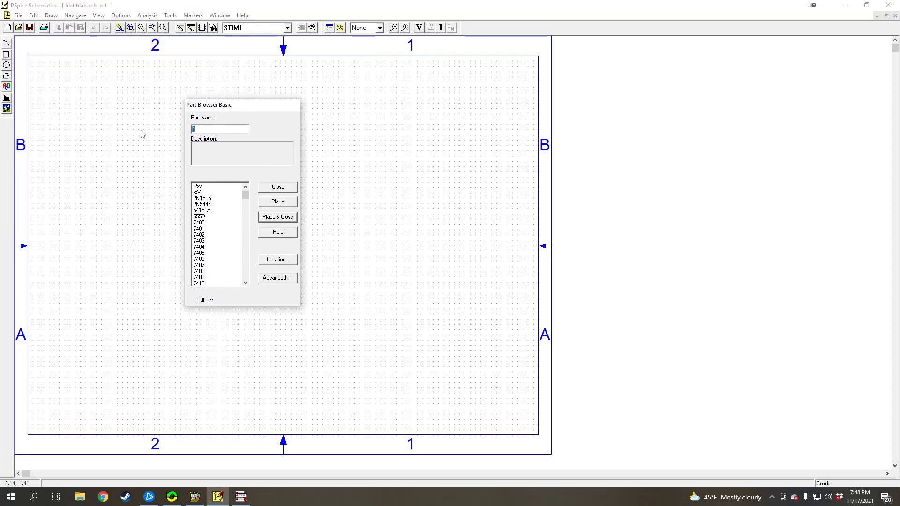
pyautogui.write('dig')
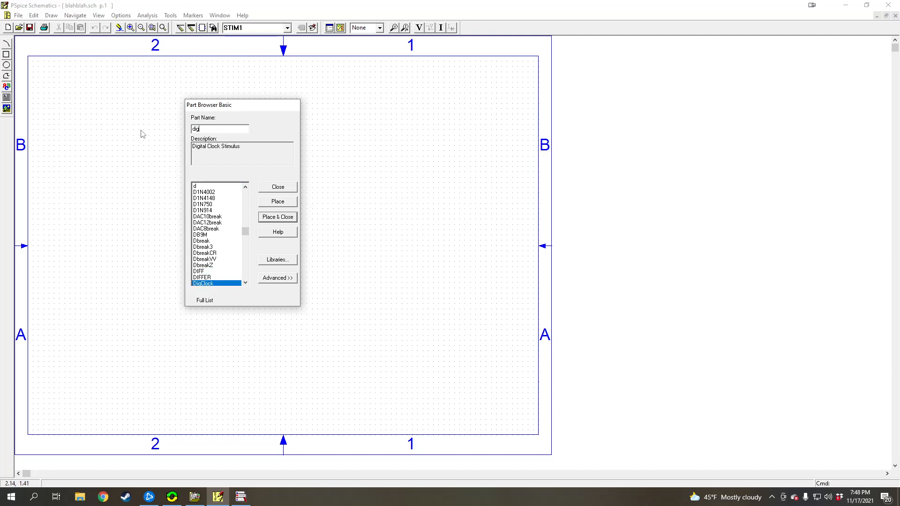
pyautogui.click(277, 201)
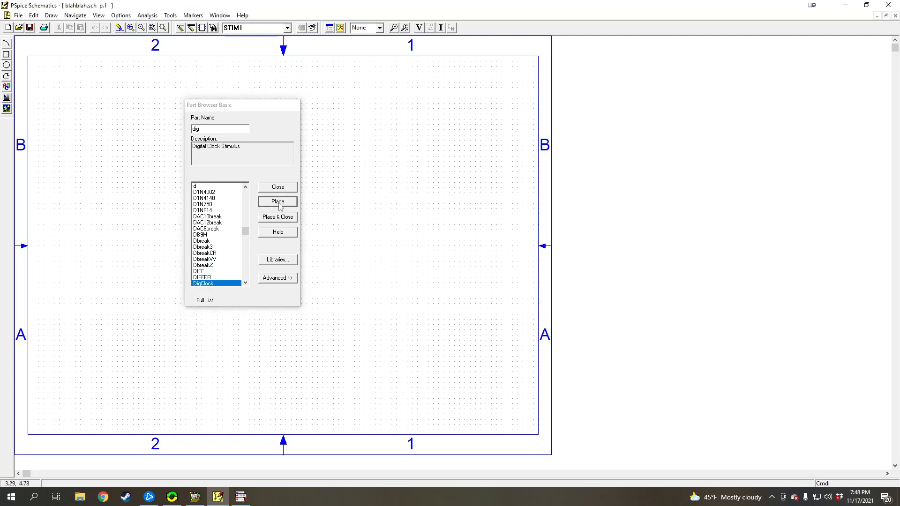
pyautogui.click(163, 224)
# - Place a 7406 inverter at the clock's output and move it to the right so a wire connects them
pyautogui.click(231, 148)
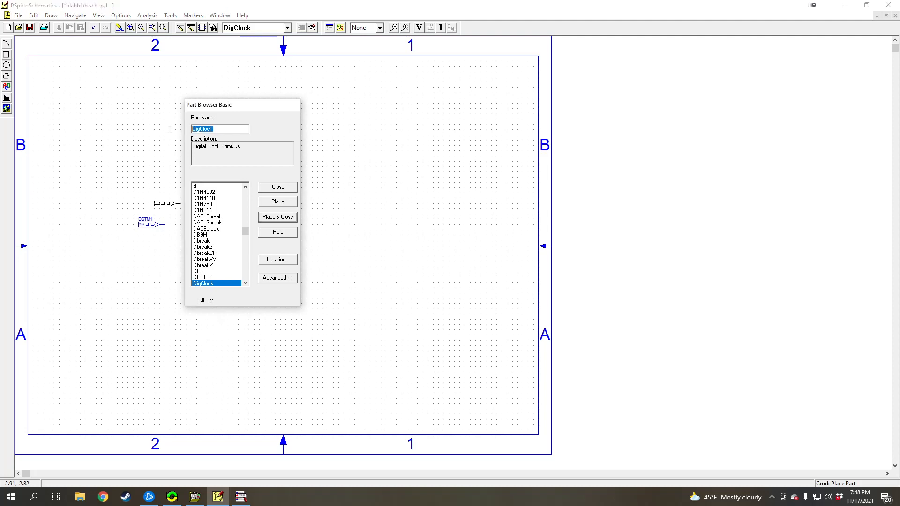
pyautogui.write('7406')
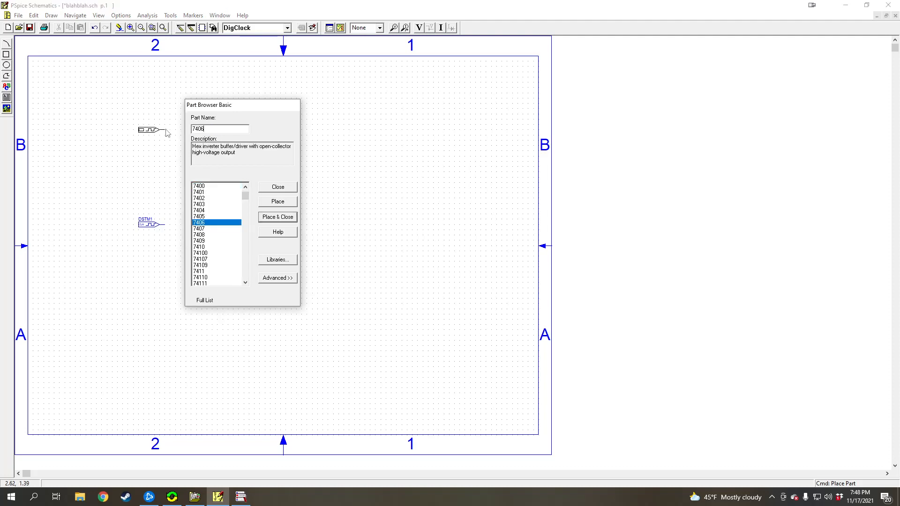
pyautogui.click(281, 202)
pyautogui.click(167, 224)
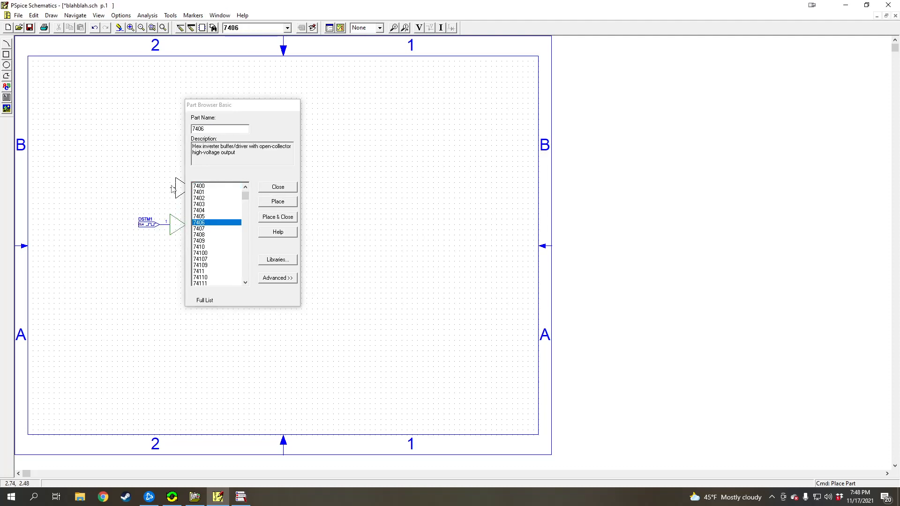
pyautogui.click(277, 187)
pyautogui.moveTo(181, 226); pyautogui.dragTo(261, 227)
pyautogui.click(239, 165)
# - Add a voltage/level marker to the wire between the clock and the inverter
pyautogui.click(393, 28)
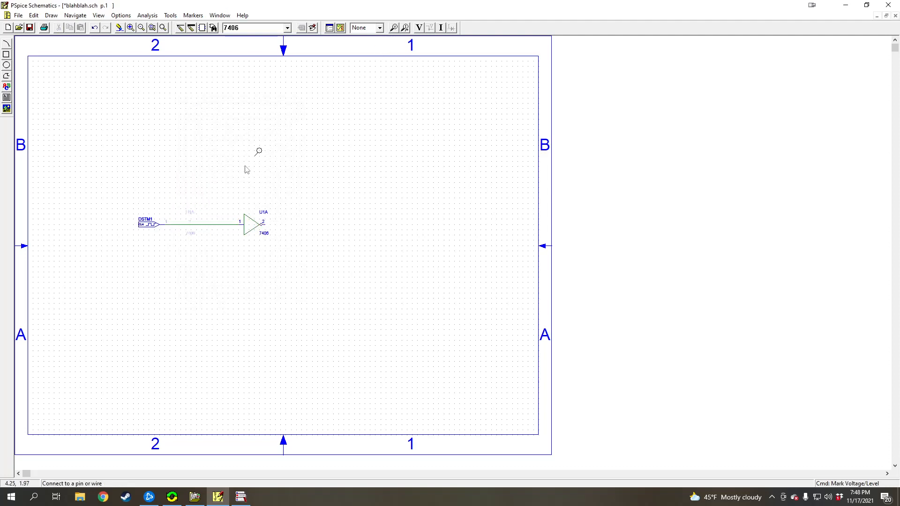
pyautogui.click(191, 224)
pyautogui.click(187, 190)
# - Set the digital clock's ONTIME and OFFTIME attributes to 1s each
pyautogui.doubleClick(150, 225)
pyautogui.click(385, 235)
pyautogui.doubleClick(409, 212)
pyautogui.write('1s')
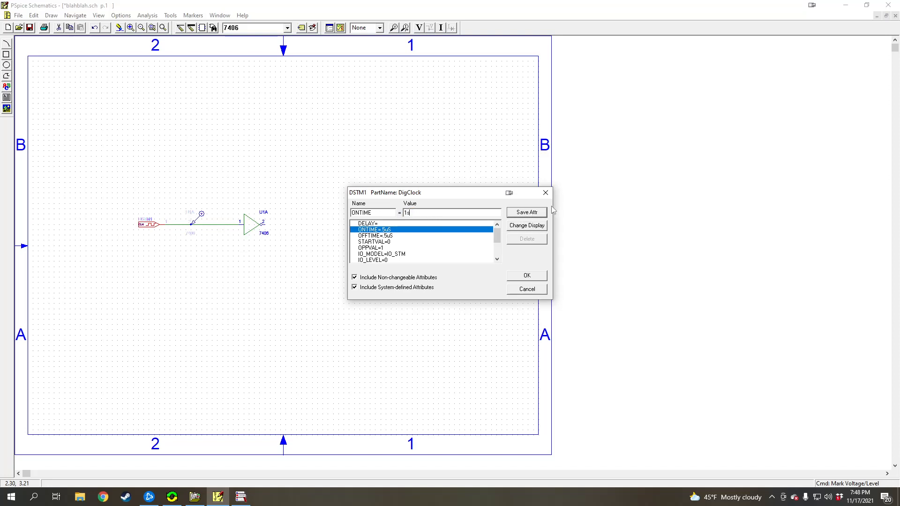
pyautogui.click(526, 212)
pyautogui.click(398, 235)
pyautogui.click(530, 213)
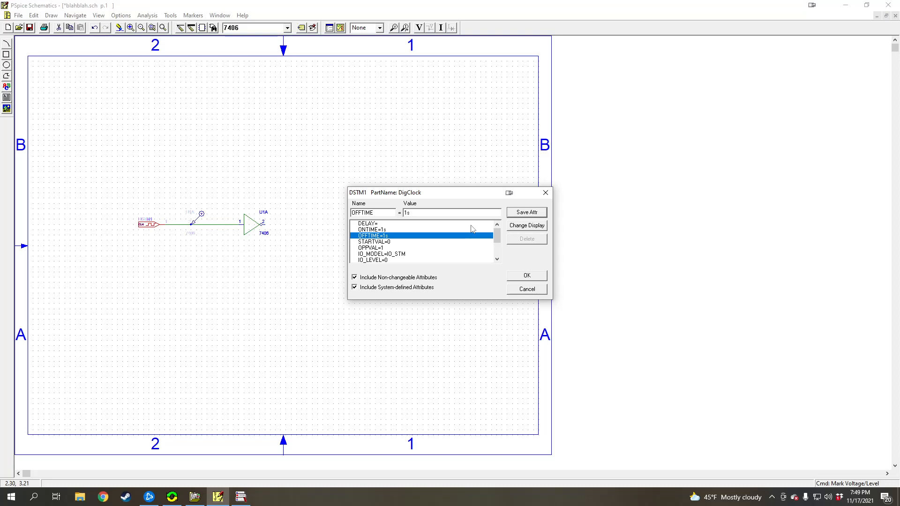
pyautogui.click(391, 242)
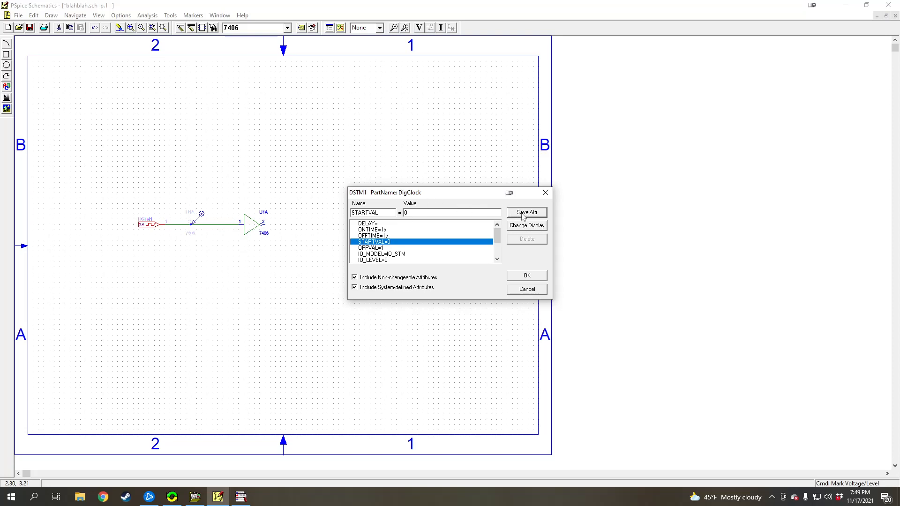
pyautogui.click(539, 276)
pyautogui.click(328, 215)
# - Disable Bias Point Detail and enable Transient analysis with a print step of 1s and a final time of 10s
pyautogui.click(147, 16)
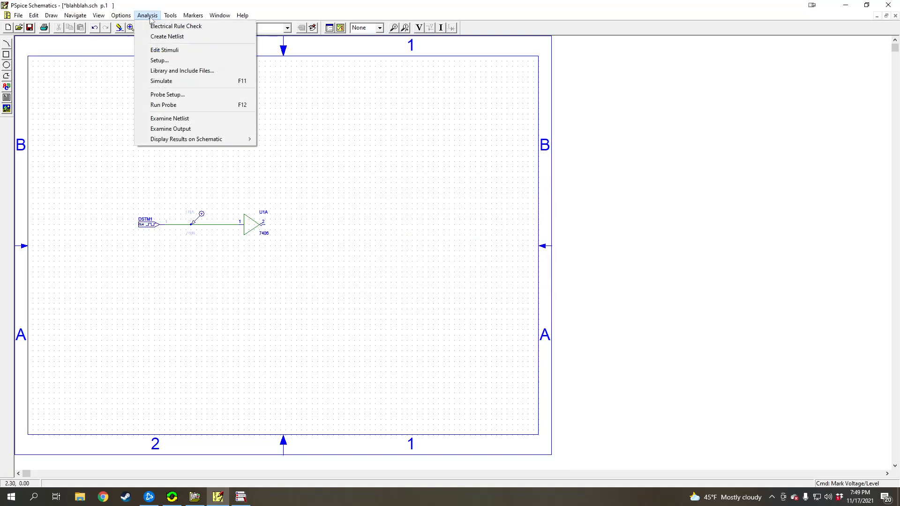
pyautogui.click(163, 65)
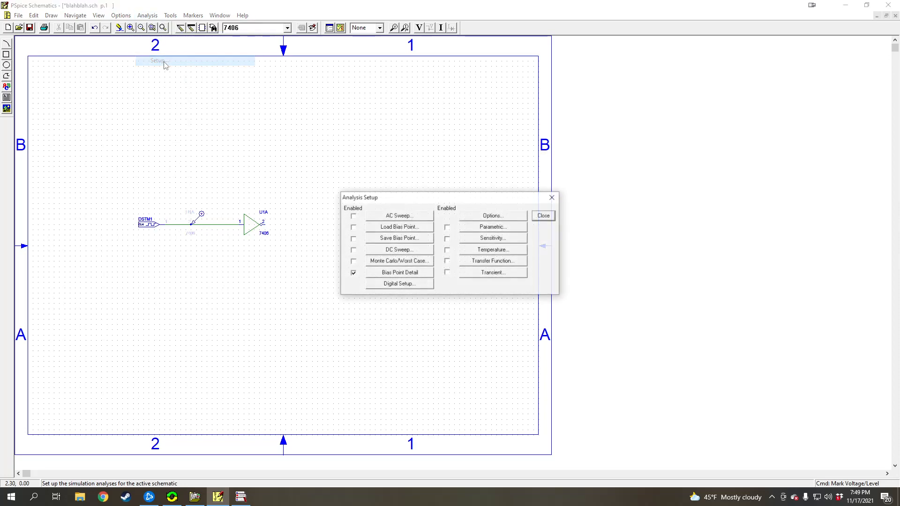
pyautogui.click(353, 273)
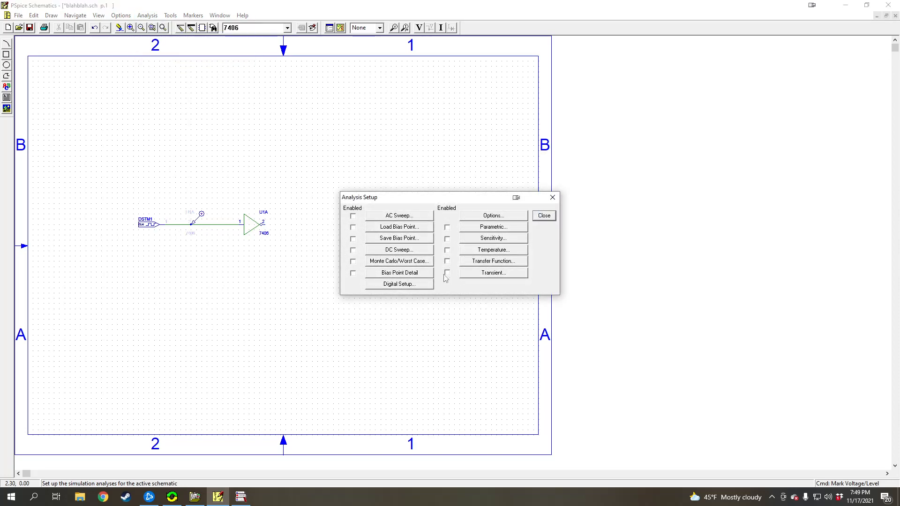
pyautogui.click(447, 273)
pyautogui.click(490, 273)
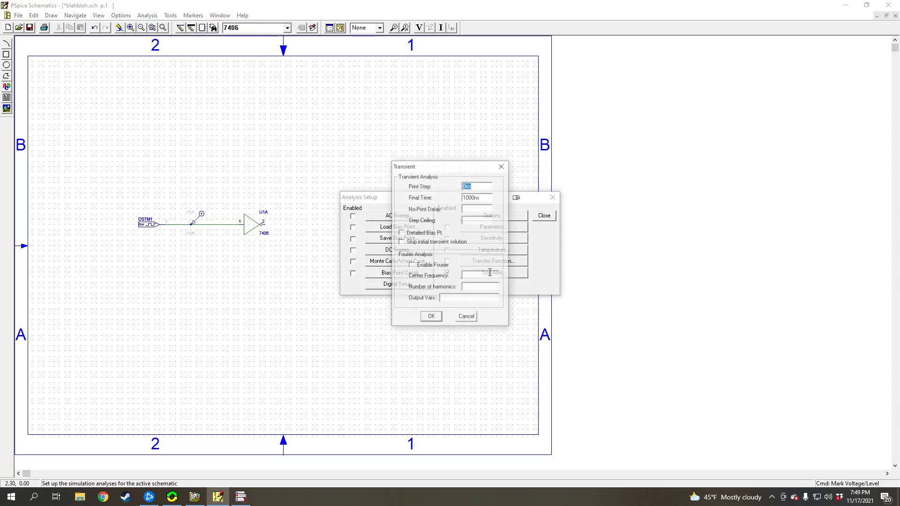
pyautogui.moveTo(478, 187); pyautogui.dragTo(451, 198)
pyautogui.write('1s10')
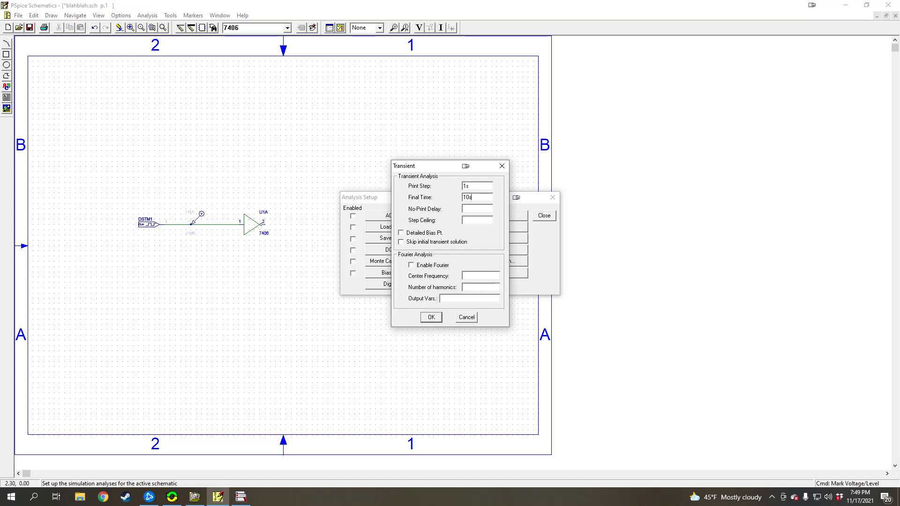
pyautogui.click(430, 318)
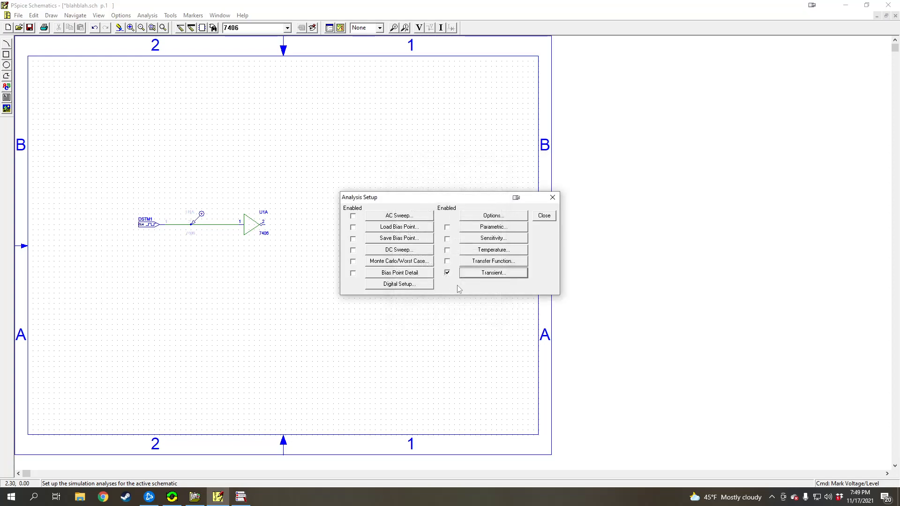
pyautogui.click(545, 222)
# - Save the schematic, simulate it to view the clock waveform, and close the results window
pyautogui.click(29, 28)
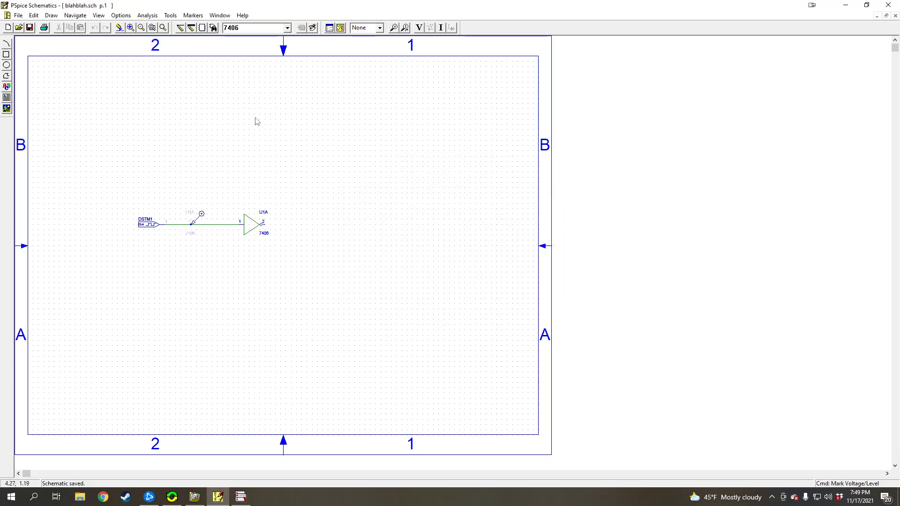
pyautogui.click(341, 28)
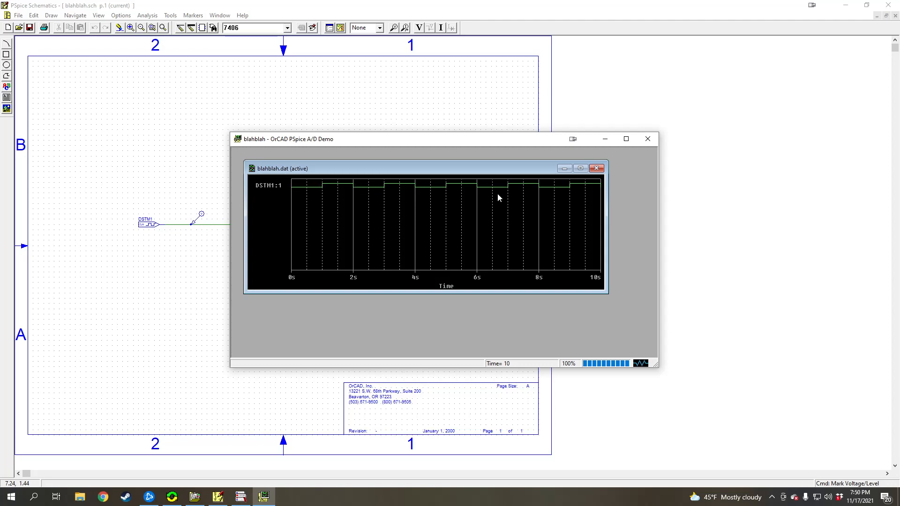
pyautogui.click(650, 140)
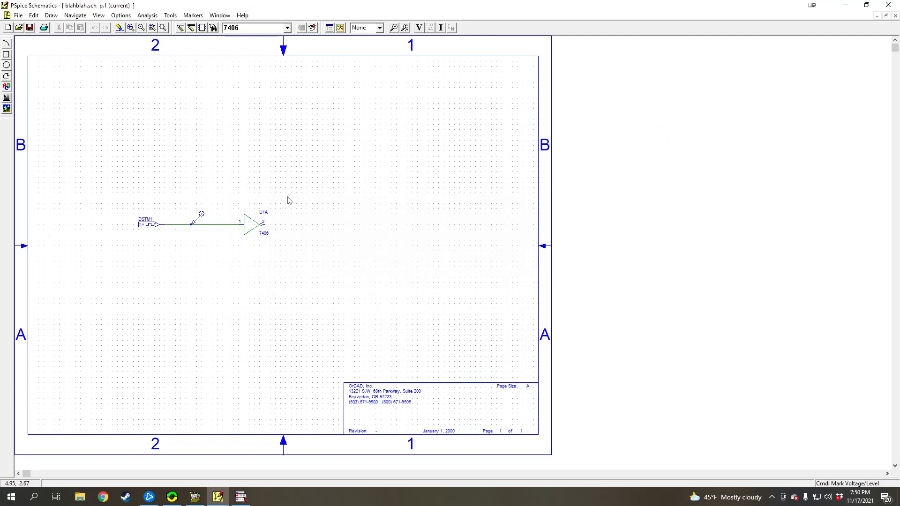
# - Delete the 7406 inverter and its leftover wire, moving the voltage marker closer to the clock
pyautogui.click(260, 222)
pyautogui.press('Delete')
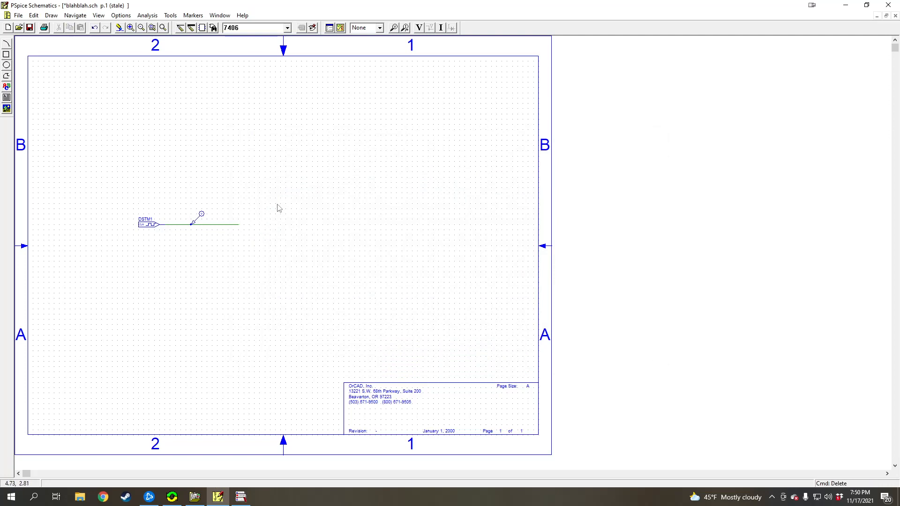
pyautogui.moveTo(200, 214); pyautogui.dragTo(180, 218)
pyautogui.click(222, 225)
pyautogui.press('Delete')
# - Place two 7474 D flip-flops and move them side by side just right of the clock
pyautogui.click(214, 27)
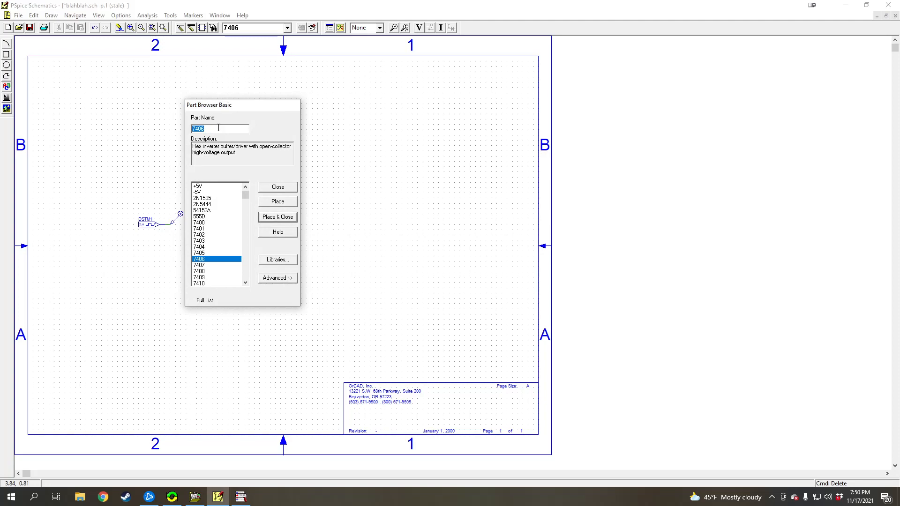
pyautogui.write('7474')
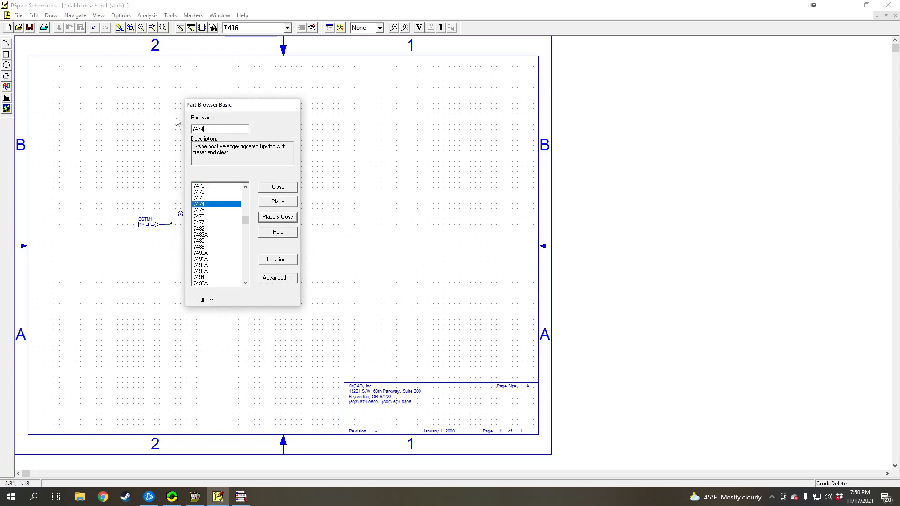
pyautogui.click(286, 205)
pyautogui.click(325, 217)
pyautogui.click(381, 215)
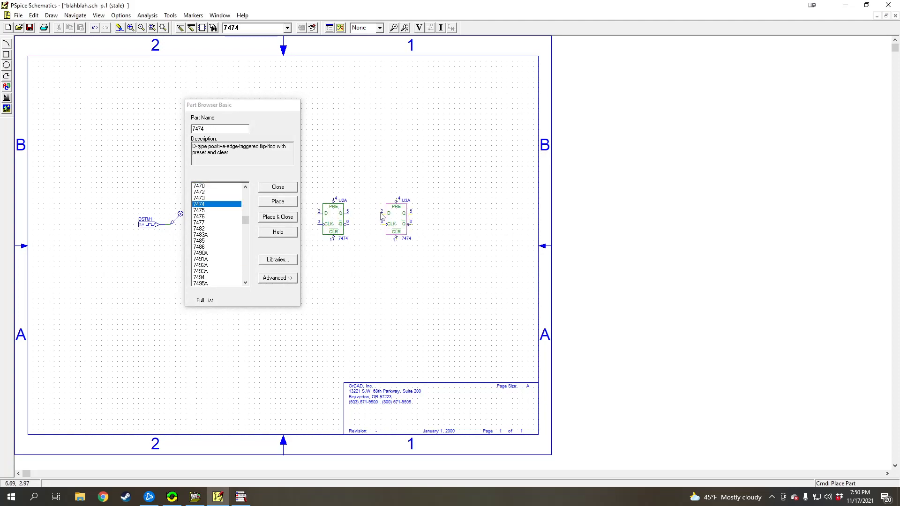
pyautogui.rightClick(333, 153)
pyautogui.click(278, 187)
pyautogui.moveTo(334, 222); pyautogui.dragTo(219, 227)
pyautogui.moveTo(395, 221); pyautogui.dragTo(283, 226)
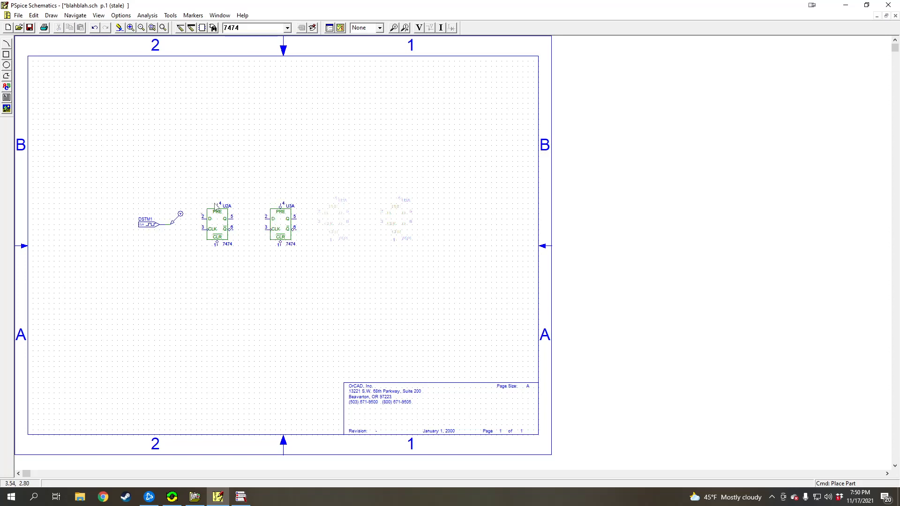
# - Wire the clock's output to the CLK pin of the first flip-flop
pyautogui.click(181, 29)
pyautogui.click(172, 224)
pyautogui.click(202, 228)
pyautogui.press('Escape')
# - Wire the first flip-flop's inverted Q output to the second's CLK, and loop it back to the first's D input
pyautogui.click(180, 28)
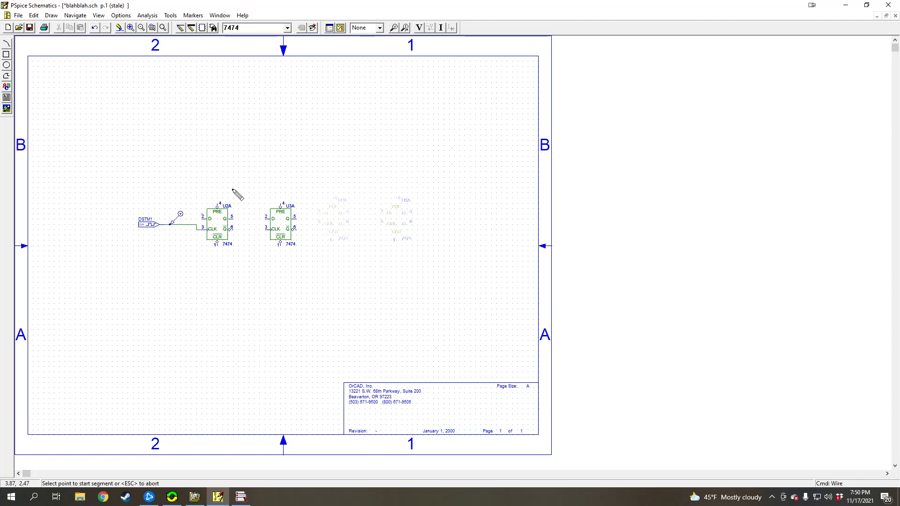
pyautogui.click(232, 229)
pyautogui.click(267, 229)
pyautogui.click(244, 230)
pyautogui.click(243, 193)
pyautogui.click(201, 192)
pyautogui.click(201, 216)
# - Wire the second flip-flop's inverted Q output over its top back to its D input
pyautogui.click(295, 230)
pyautogui.click(312, 230)
pyautogui.click(312, 193)
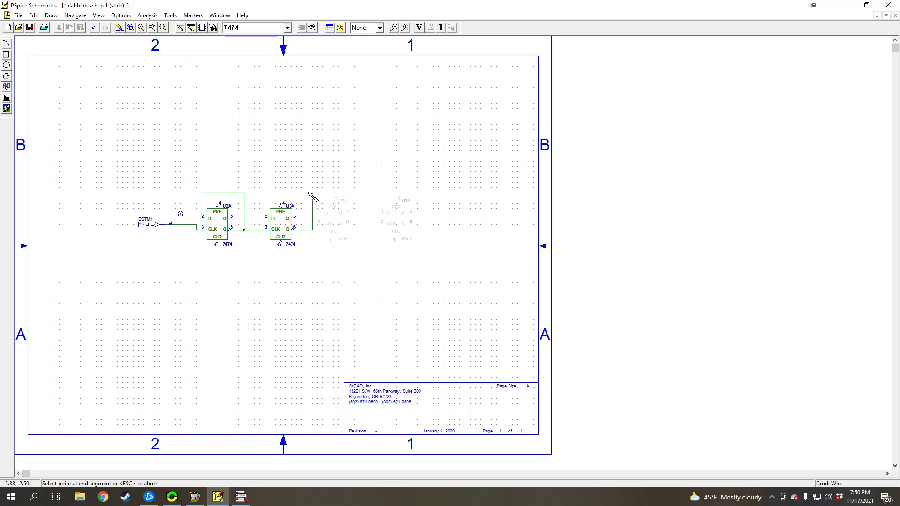
pyautogui.click(266, 218)
# - Draw output wires from the Q pins of both flip-flops, running up above the feedback loops
pyautogui.click(231, 219)
pyautogui.doubleClick(249, 156)
pyautogui.click(181, 28)
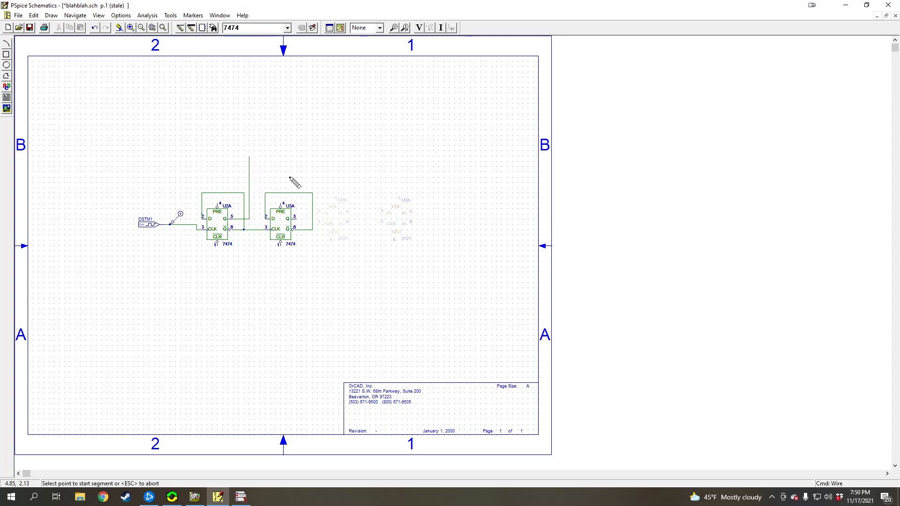
pyautogui.click(294, 216)
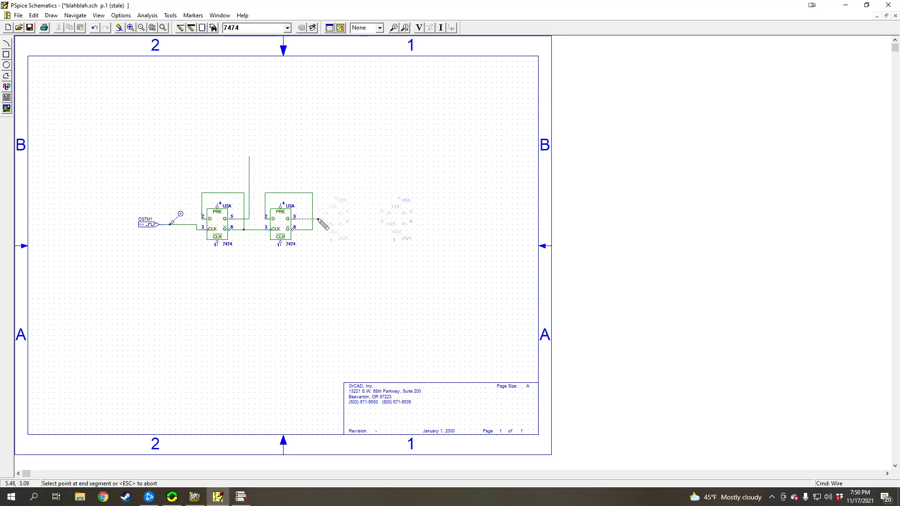
pyautogui.doubleClick(323, 157)
pyautogui.click(294, 156)
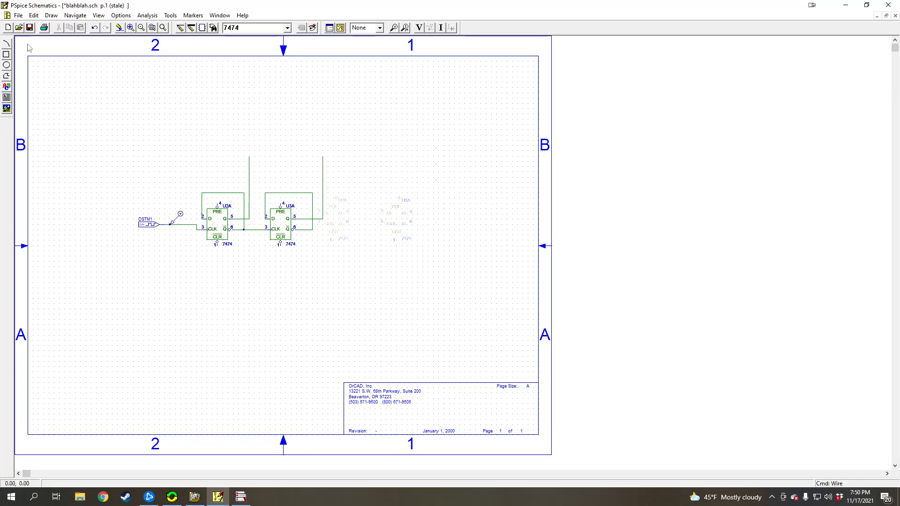
# - Wire the PRE pins of both flip-flops together and likewise their CLR pins
pyautogui.click(130, 28)
pyautogui.click(130, 28)
pyautogui.click(130, 28)
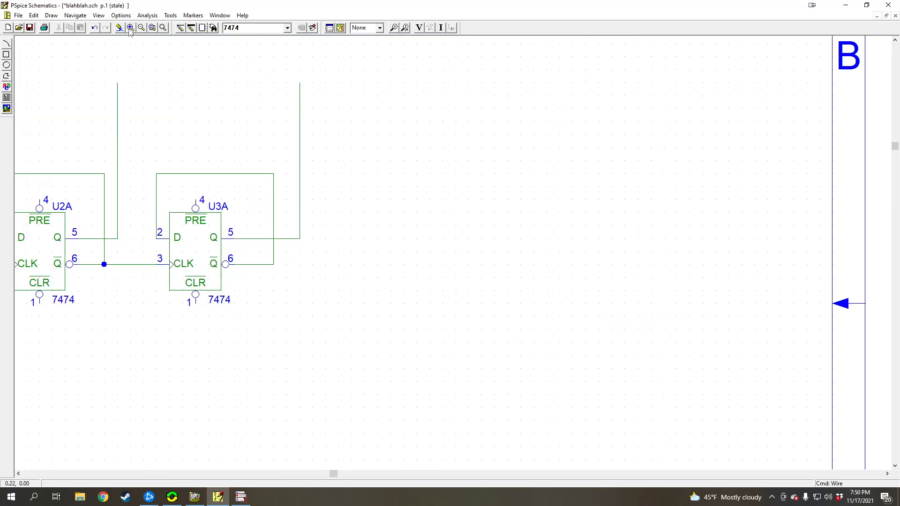
pyautogui.click(19, 473)
pyautogui.click(18, 473)
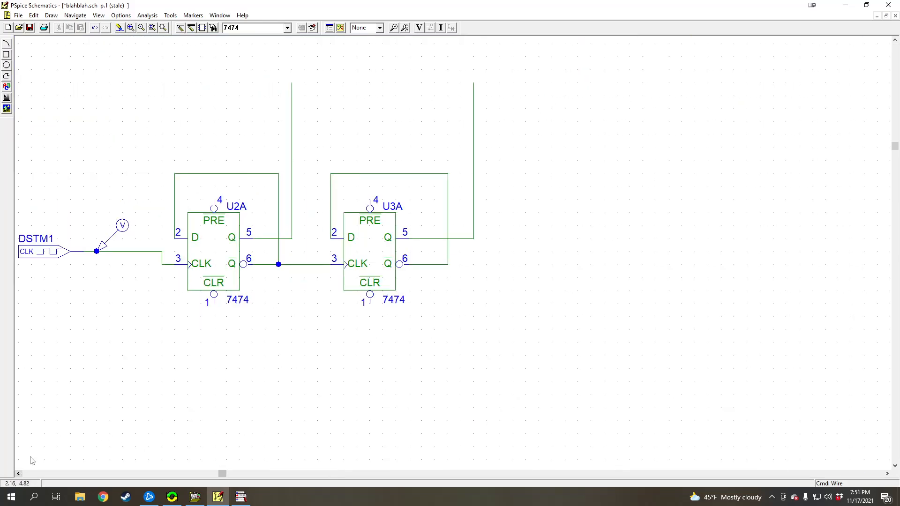
pyautogui.click(18, 473)
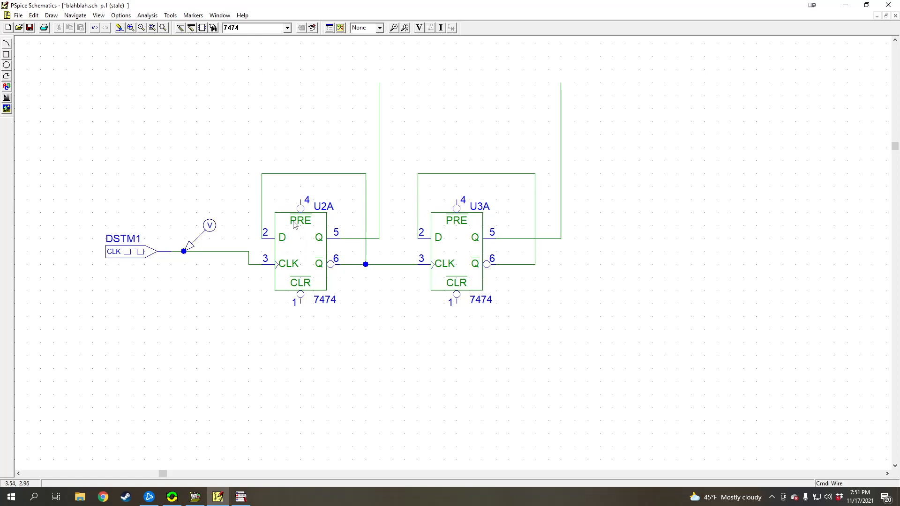
pyautogui.click(180, 28)
pyautogui.click(300, 200)
pyautogui.click(456, 200)
pyautogui.click(301, 304)
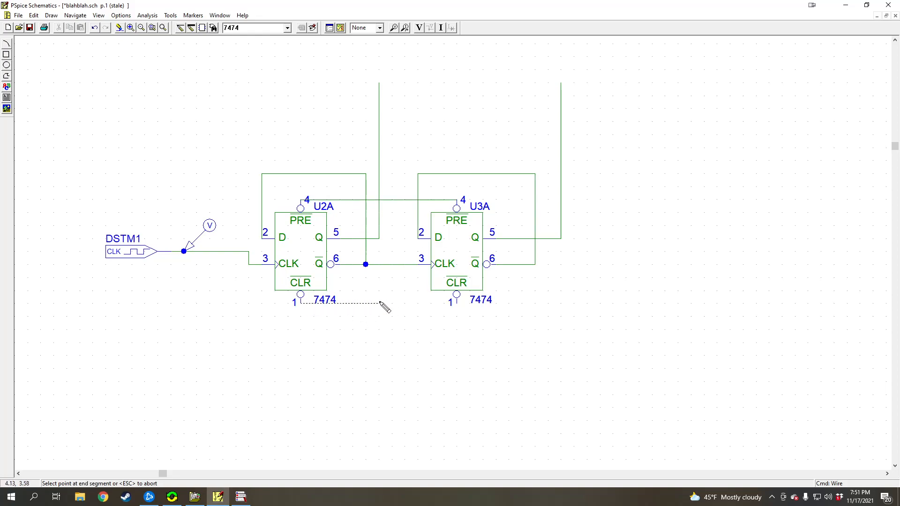
pyautogui.click(456, 303)
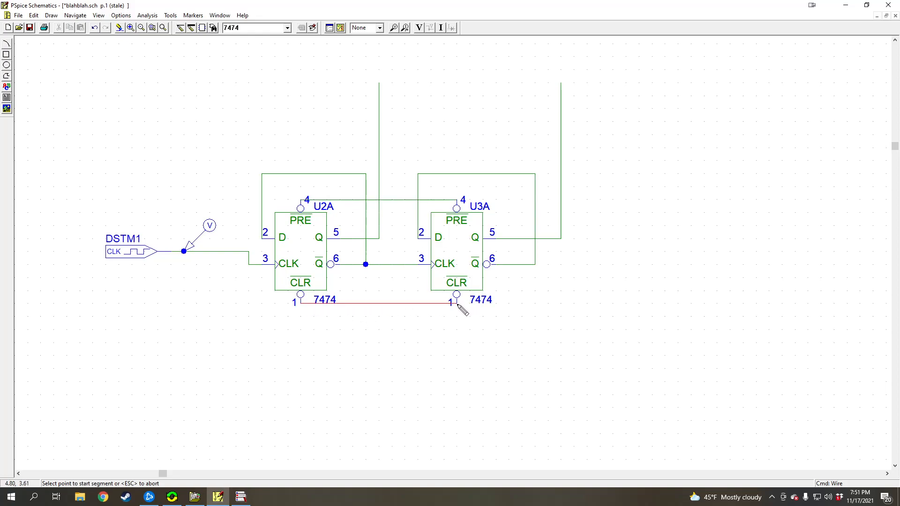
# - Join the PRE line to the CLR line with a wire running around the outer side of the second flip-flop
pyautogui.click(457, 200)
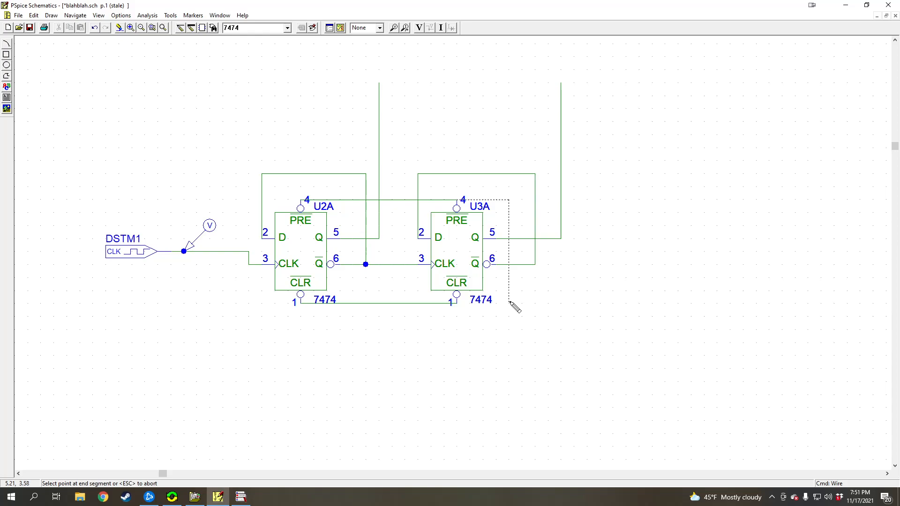
pyautogui.click(456, 304)
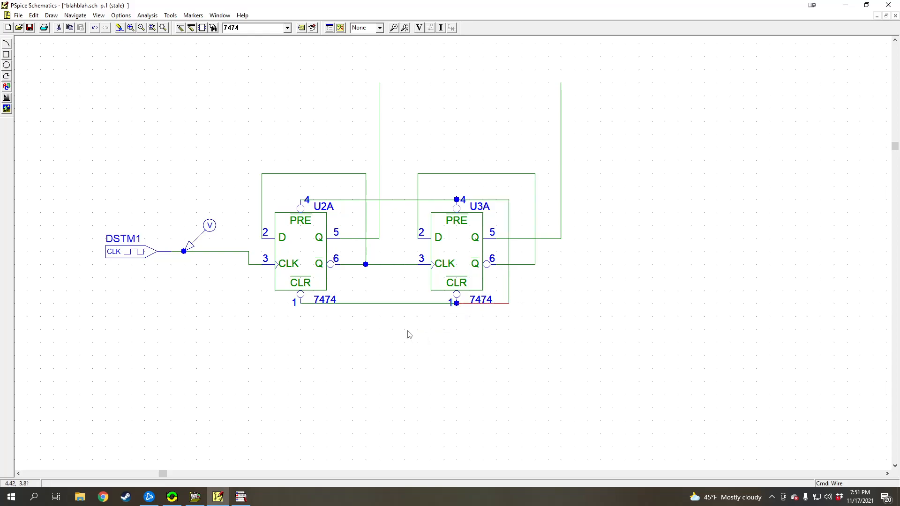
# - Place one STIM1 digital stimulus, rotated to point upward, on the CLR junction beneath the second flip-flop
pyautogui.click(213, 28)
pyautogui.write('st')
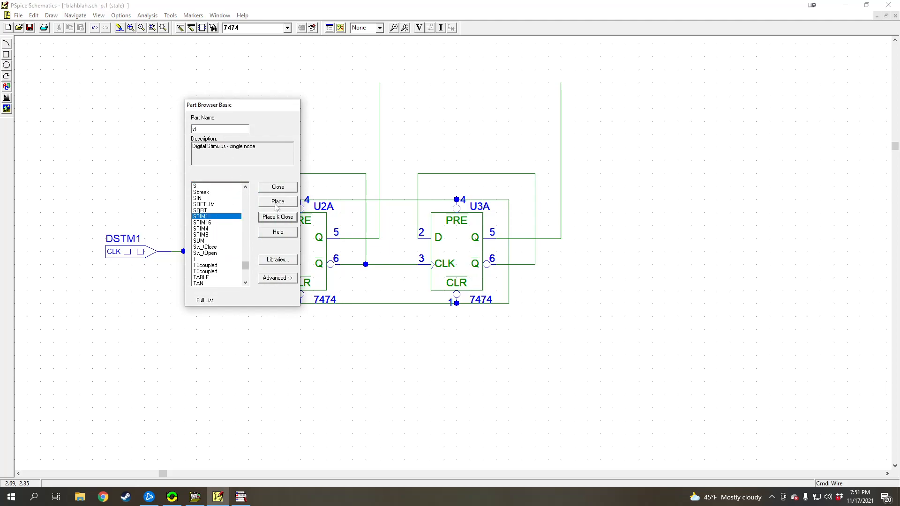
pyautogui.click(276, 207)
pyautogui.hotkey('ctrl', 'r')
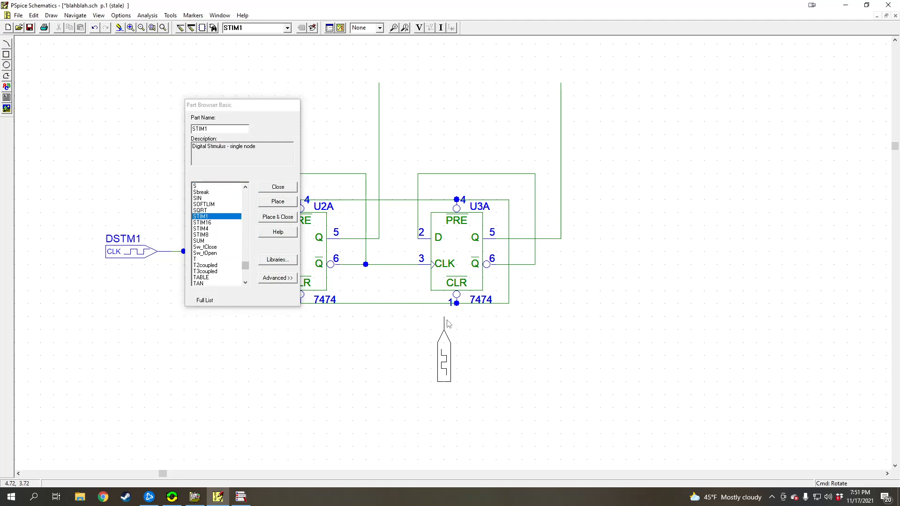
pyautogui.click(456, 305)
pyautogui.rightClick(380, 329)
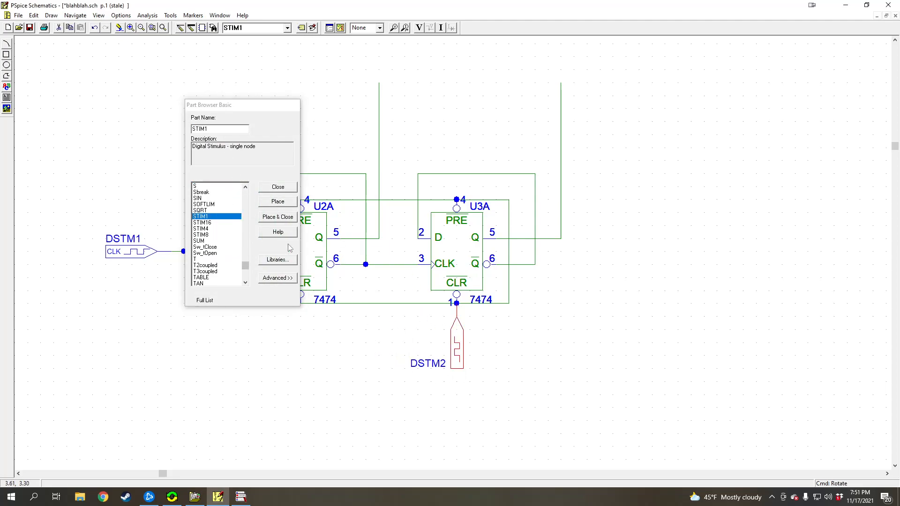
pyautogui.click(283, 187)
# - Edit the logic level at 0s in the COMMAND1 attribute of the stimulus beneath the second flip-flop and save it
pyautogui.doubleClick(458, 351)
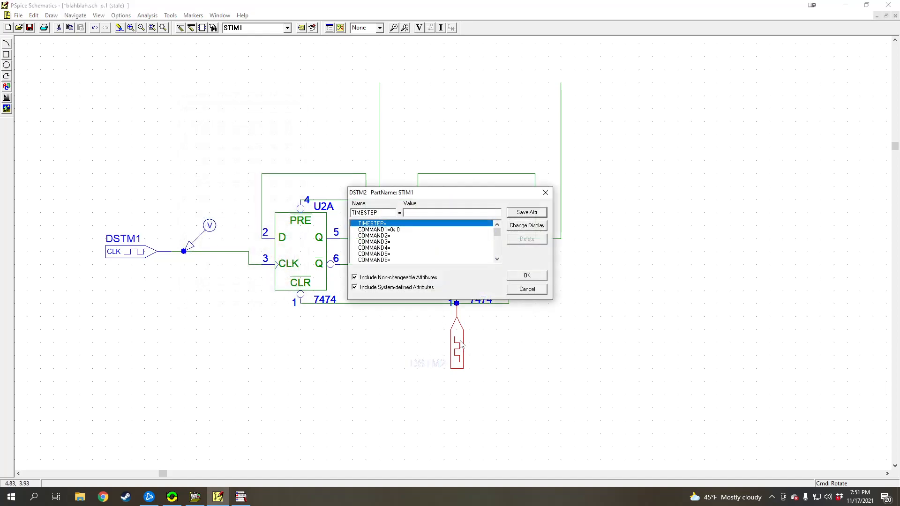
pyautogui.click(406, 230)
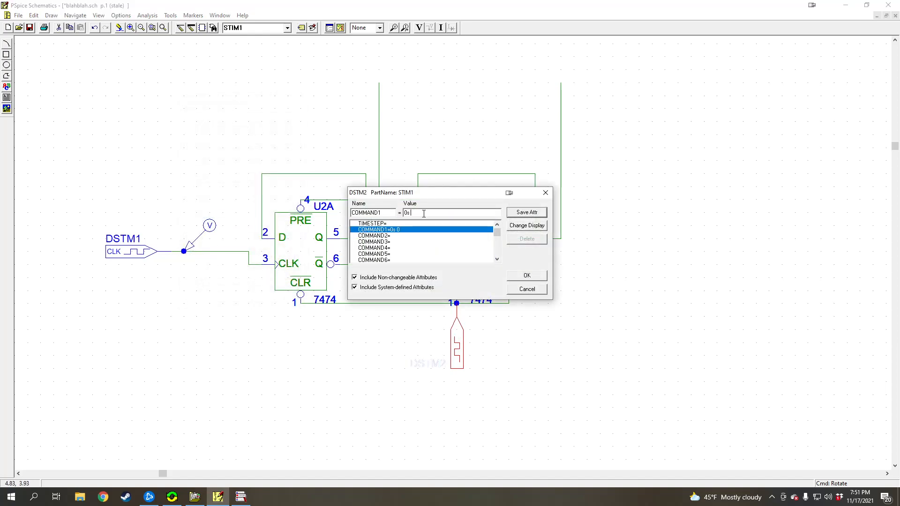
pyautogui.click(521, 213)
pyautogui.click(534, 277)
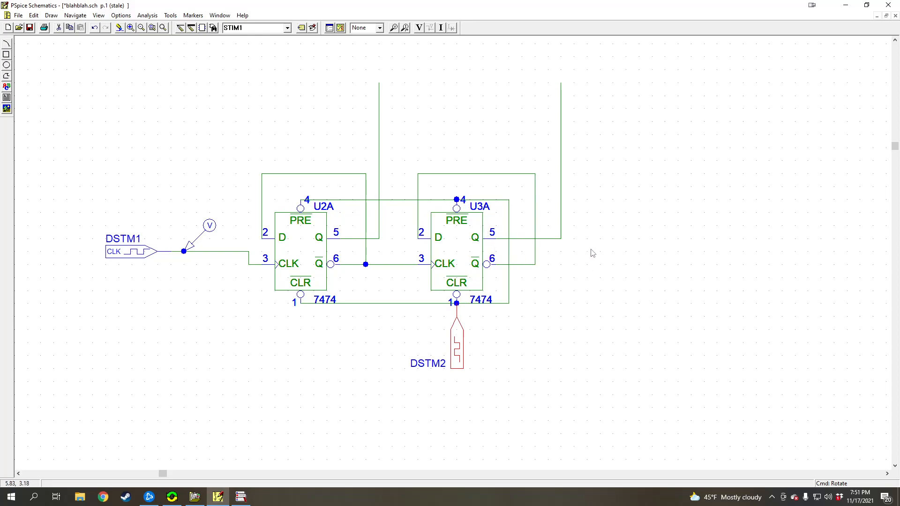
# - Attach voltage/level markers to the free upper ends of both flip-flops' Q output wires
pyautogui.click(394, 28)
pyautogui.click(378, 83)
pyautogui.rightClick(492, 88)
pyautogui.click(464, 82)
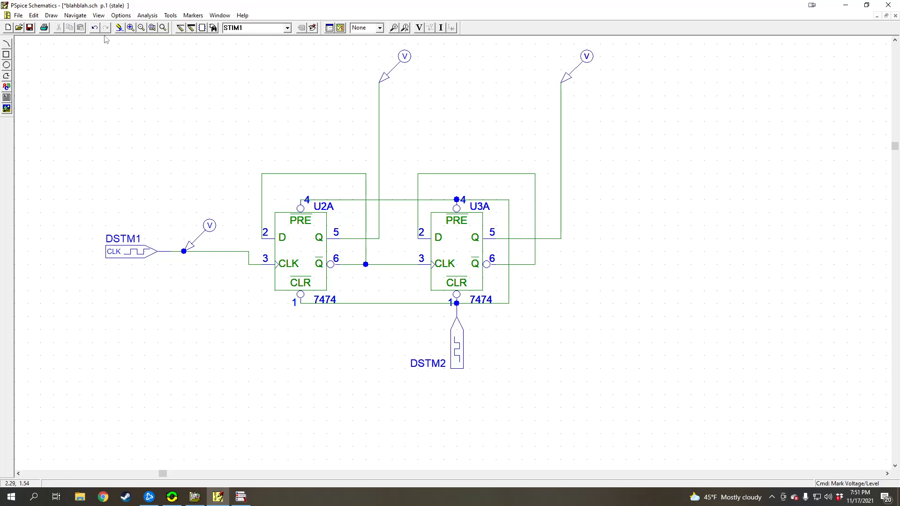
# - Save the schematic, simulate it, check the clock and Q output traces, and close the results window
pyautogui.click(30, 28)
pyautogui.click(341, 28)
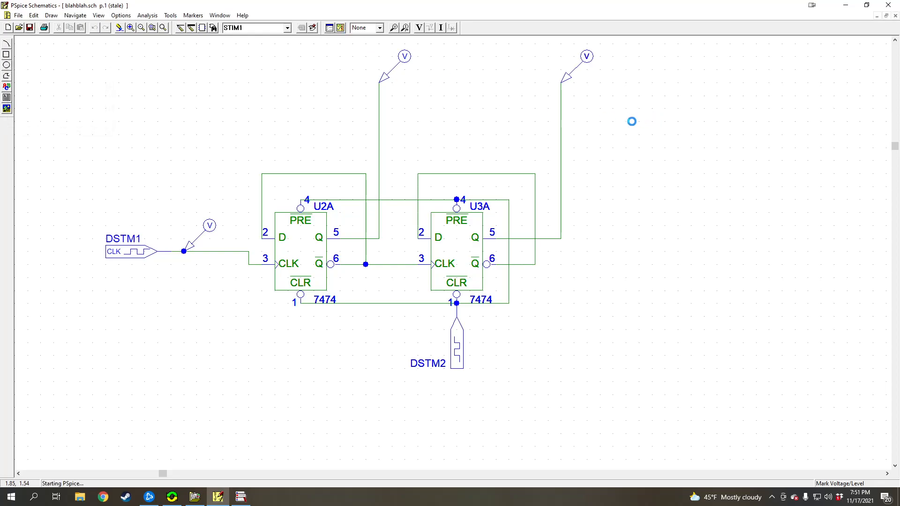
pyautogui.moveTo(463, 145); pyautogui.dragTo(426, 146)
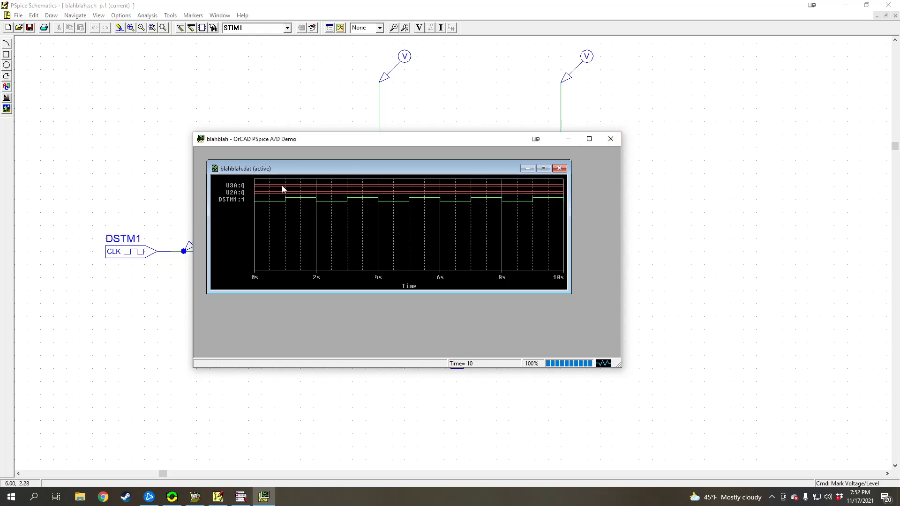
pyautogui.click(610, 139)
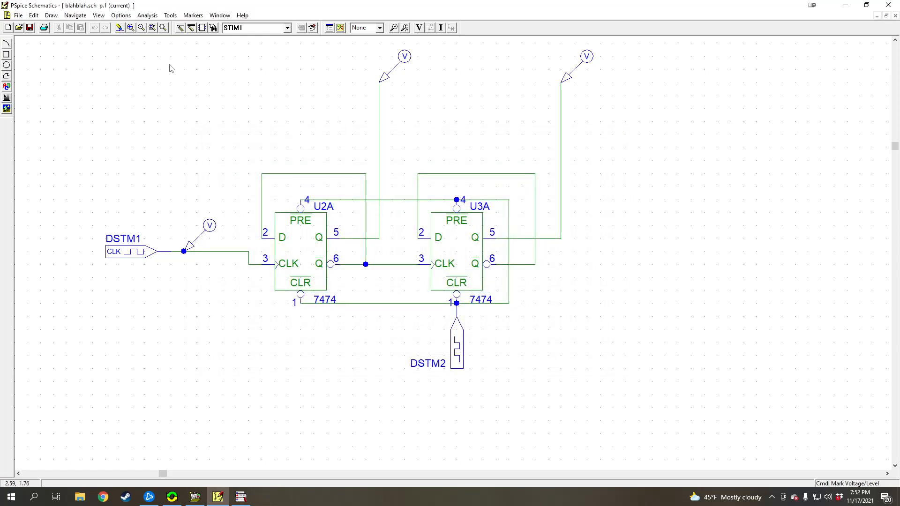
# - Set the flip-flop initialization to All 0 in the analysis's digital setup
pyautogui.click(147, 16)
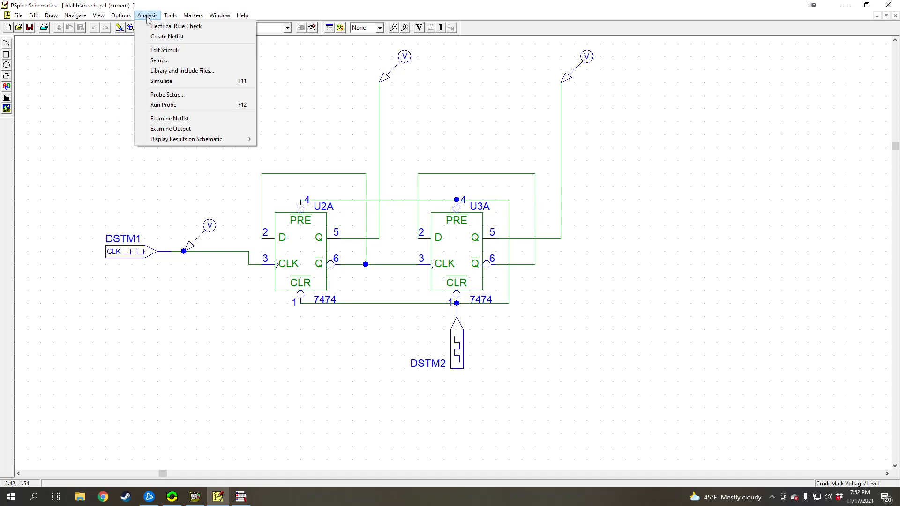
pyautogui.click(165, 60)
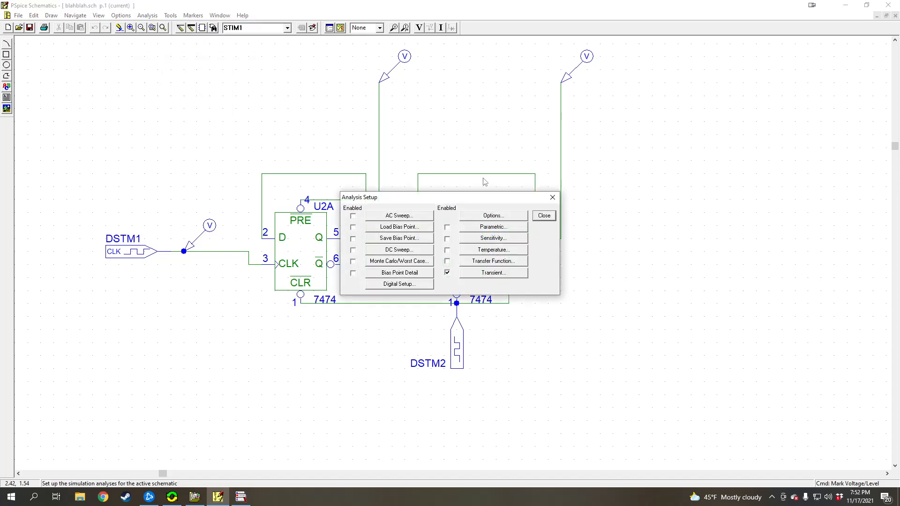
pyautogui.click(394, 284)
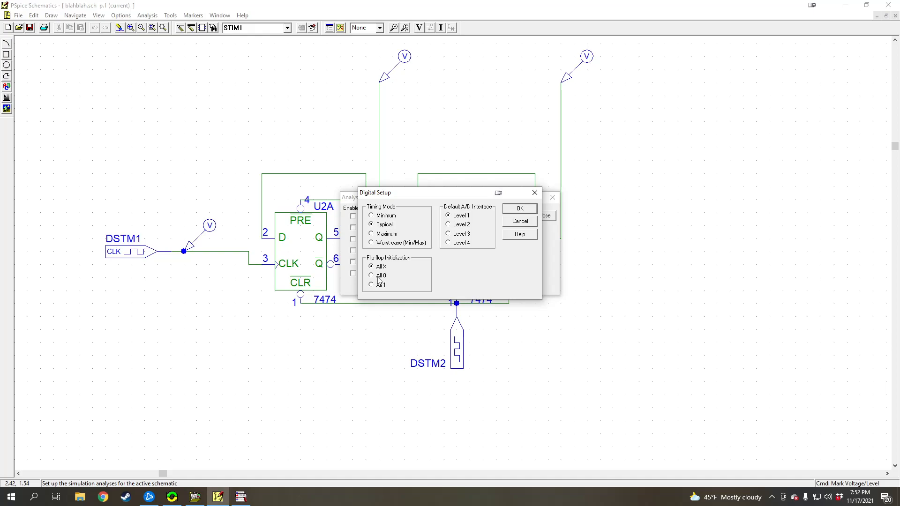
pyautogui.click(371, 276)
pyautogui.click(521, 209)
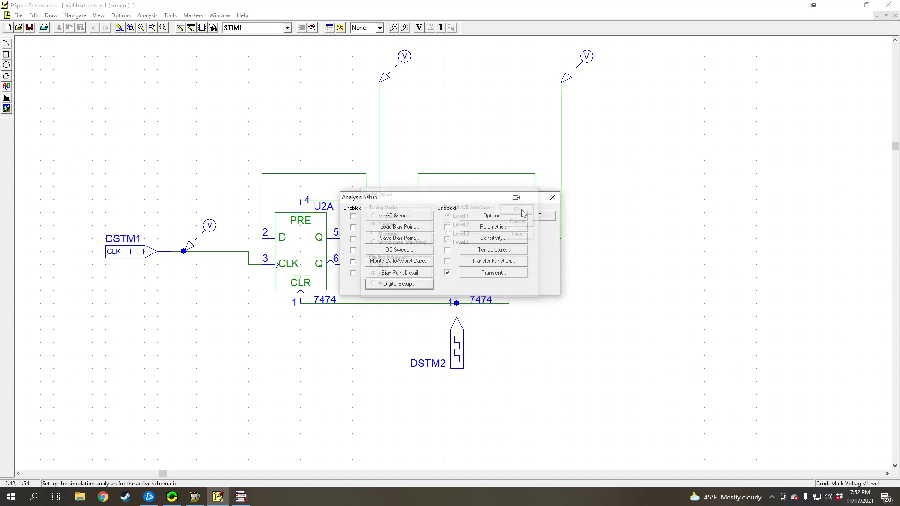
pyautogui.click(543, 216)
# - Save and rerun the simulation with the new initialization, compare both Q waveforms with the clock, and close the results
pyautogui.click(30, 27)
pyautogui.click(340, 28)
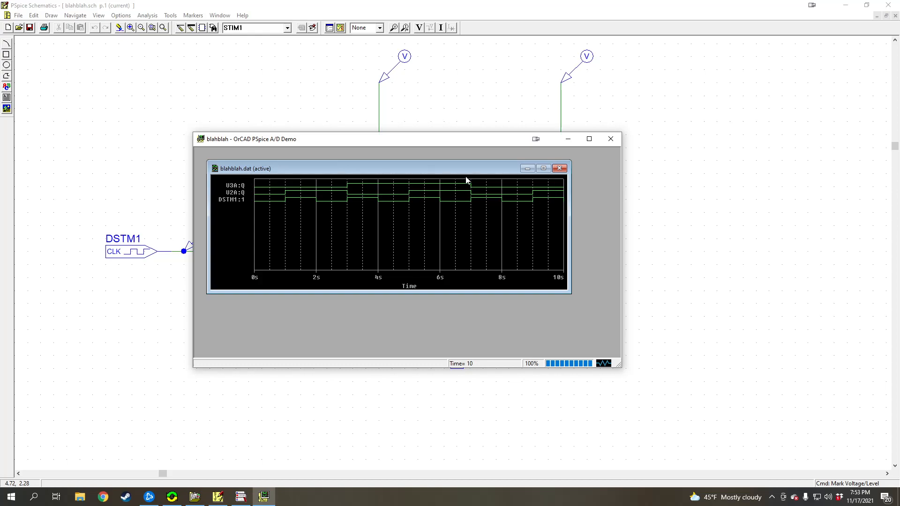
pyautogui.moveTo(382, 139)
pyautogui.mouseDown()
pyautogui.moveTo(407, 156)
pyautogui.moveTo(379, 249)
pyautogui.moveTo(374, 126)
pyautogui.mouseUp()
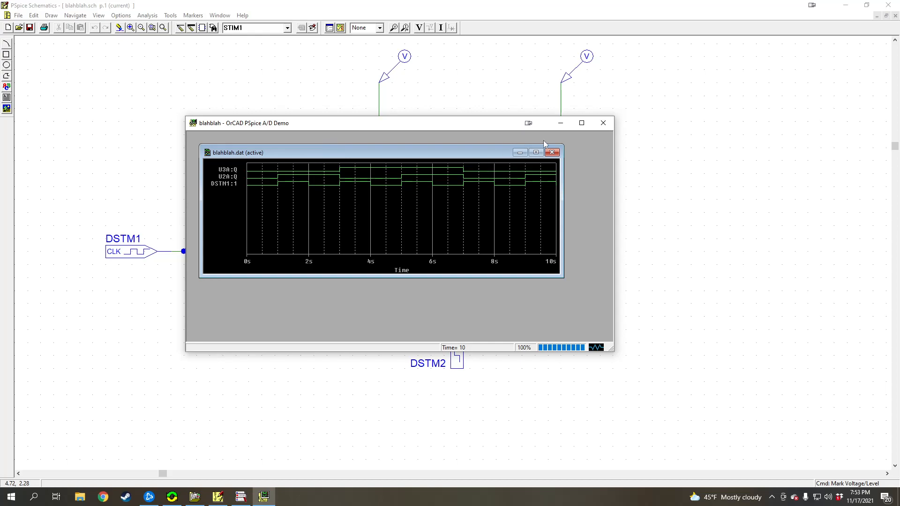
pyautogui.click(603, 123)
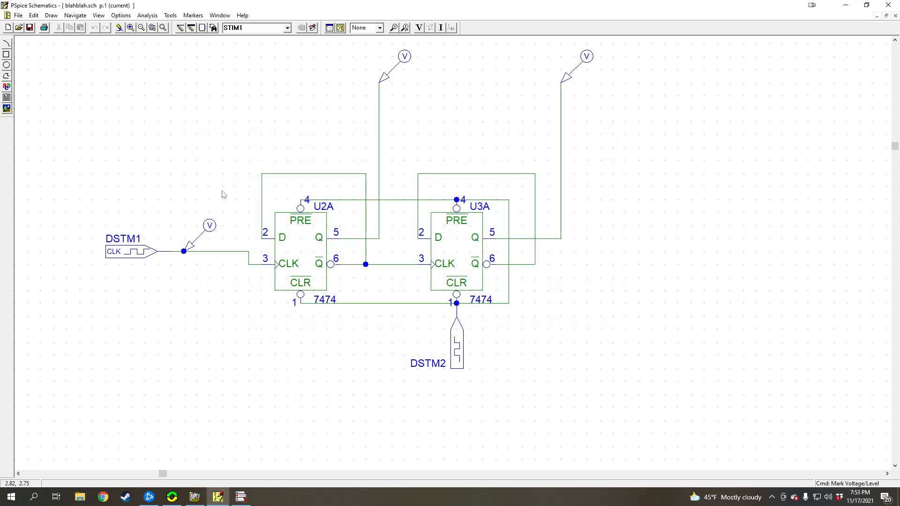